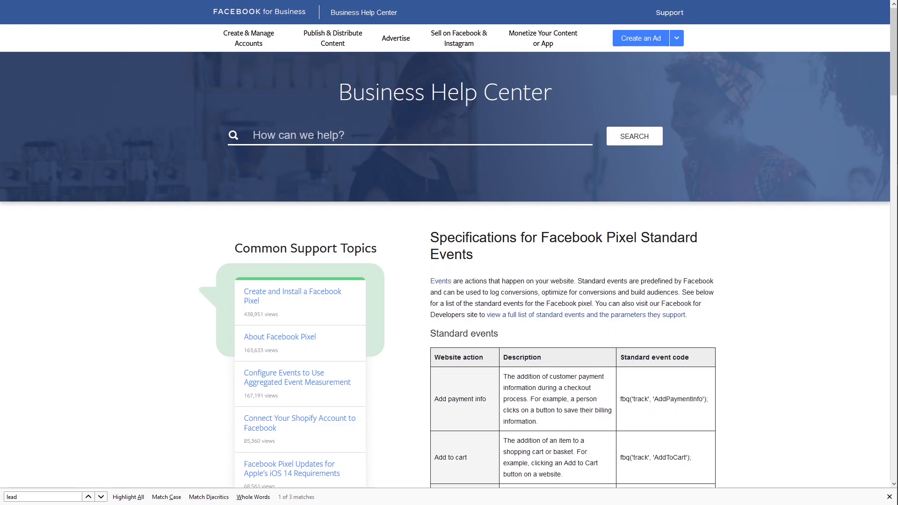
# Copy the Lead standard event code, fbq('track', 'Lead');, from the Facebook Pixel standard events table.
pyautogui.scroll(-1, 753, 161)
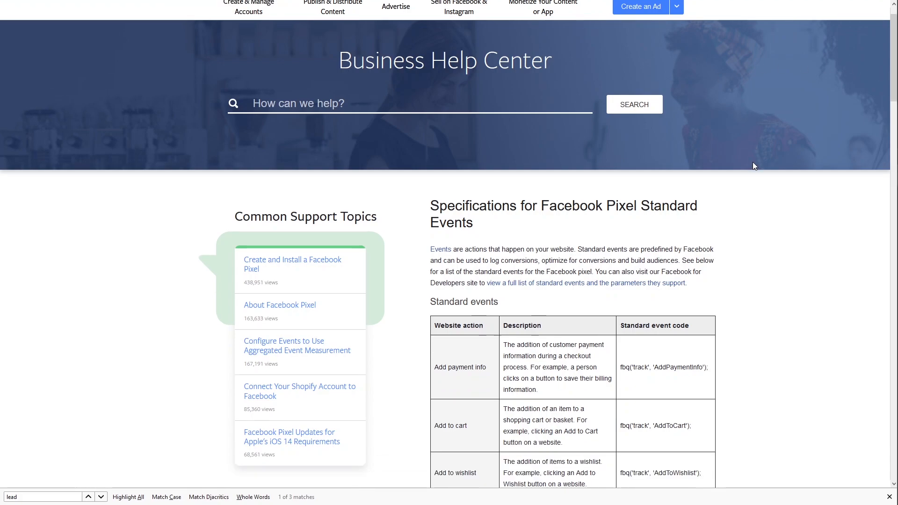
pyautogui.scroll(-3, 753, 162)
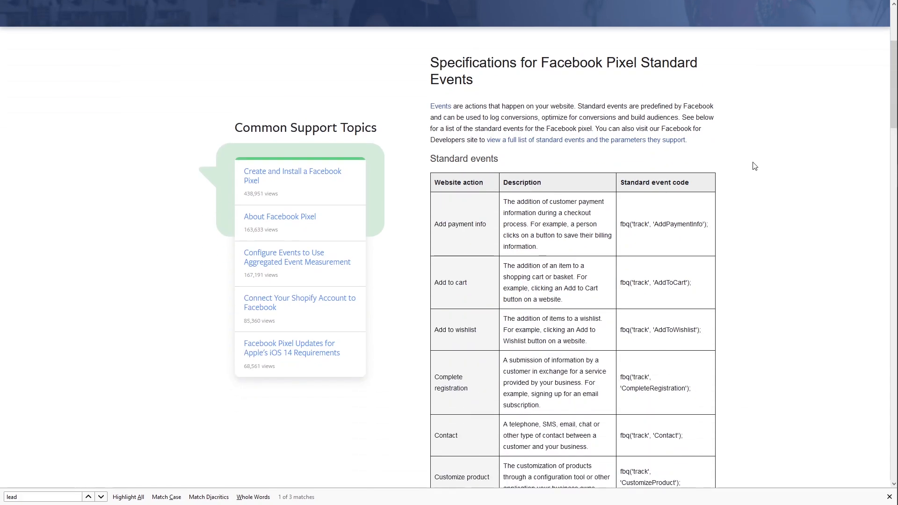
pyautogui.scroll(-4, 754, 166)
pyautogui.scroll(-2, 753, 168)
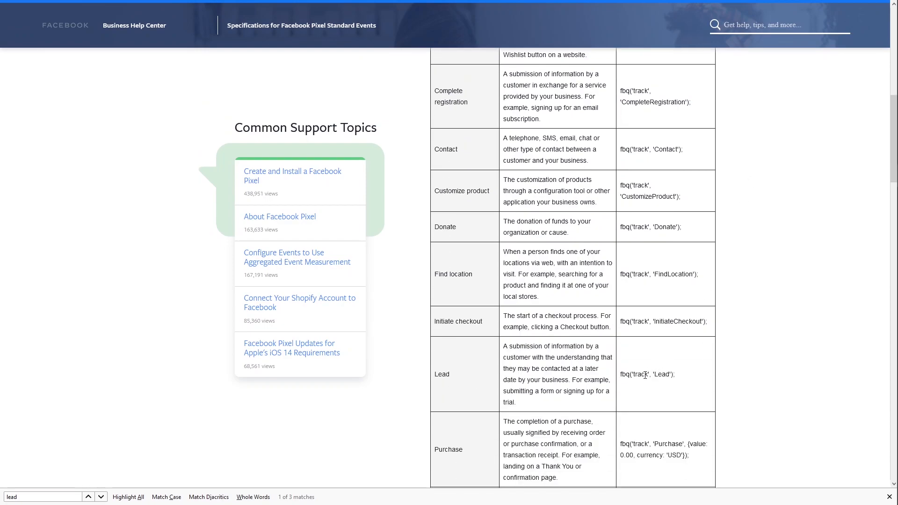
pyautogui.tripleClick(645, 375)
pyautogui.rightClick(645, 375)
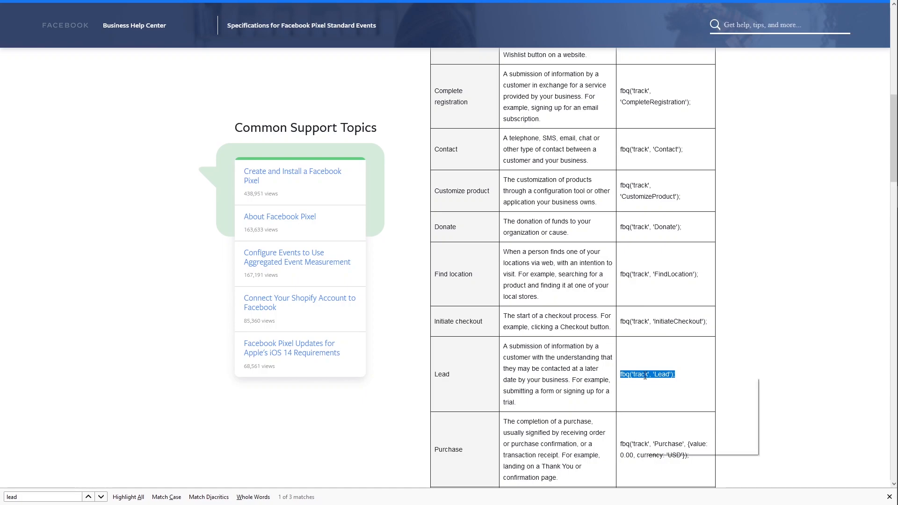
pyautogui.click(659, 386)
# Switch to Google Tag Manager and create a new tag named "FB Pixel - Lead" in the Demo Website container.
pyautogui.hotkey('ctrl', 'Tab')
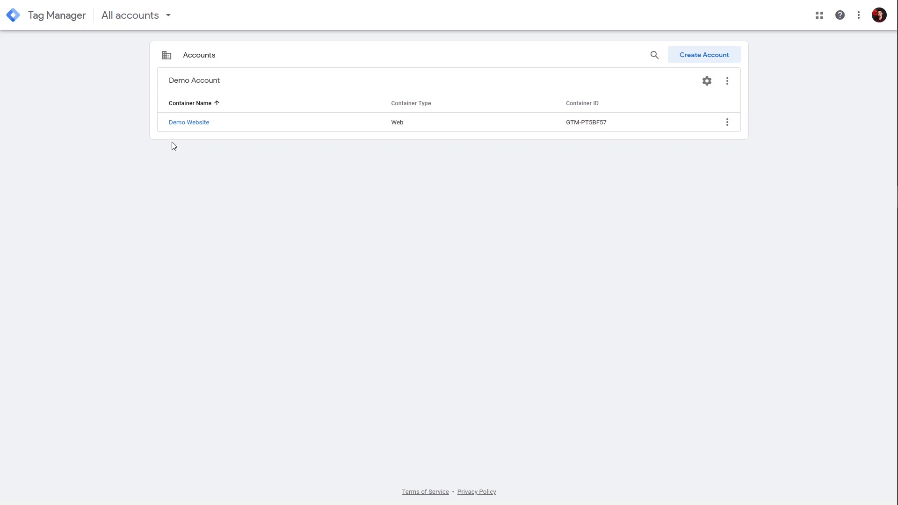
pyautogui.click(179, 125)
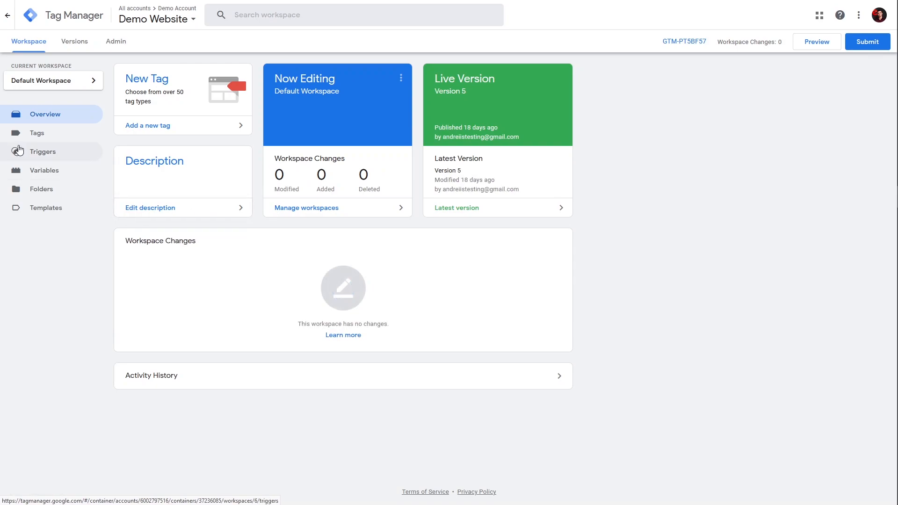
pyautogui.click(41, 138)
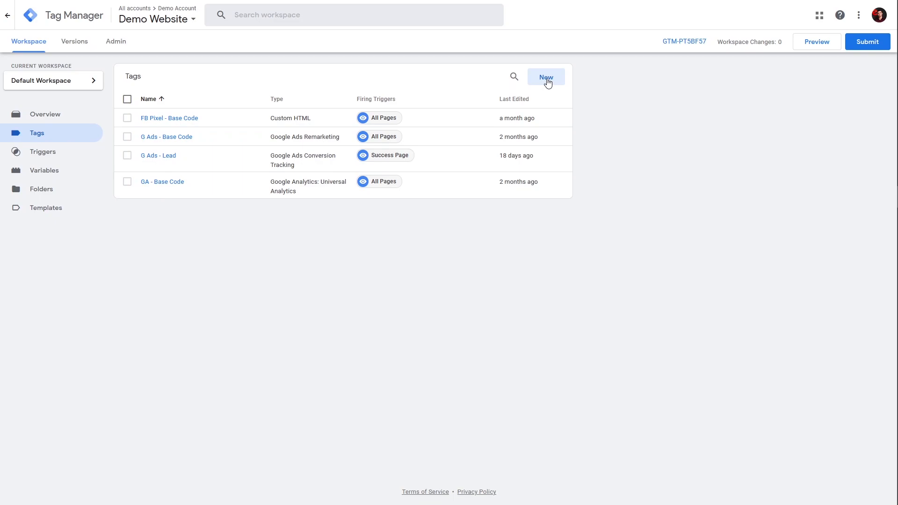
pyautogui.click(546, 78)
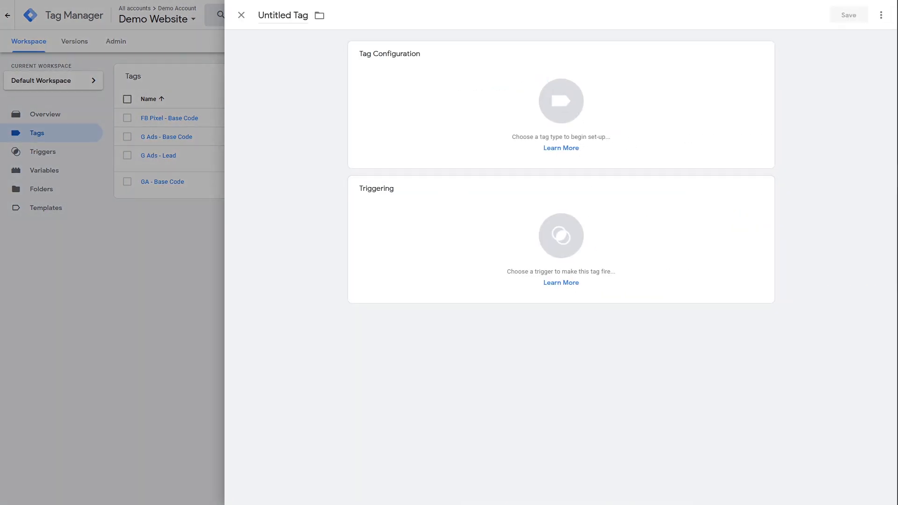
pyautogui.click(292, 16)
pyautogui.write('FB Pixel - Lead')
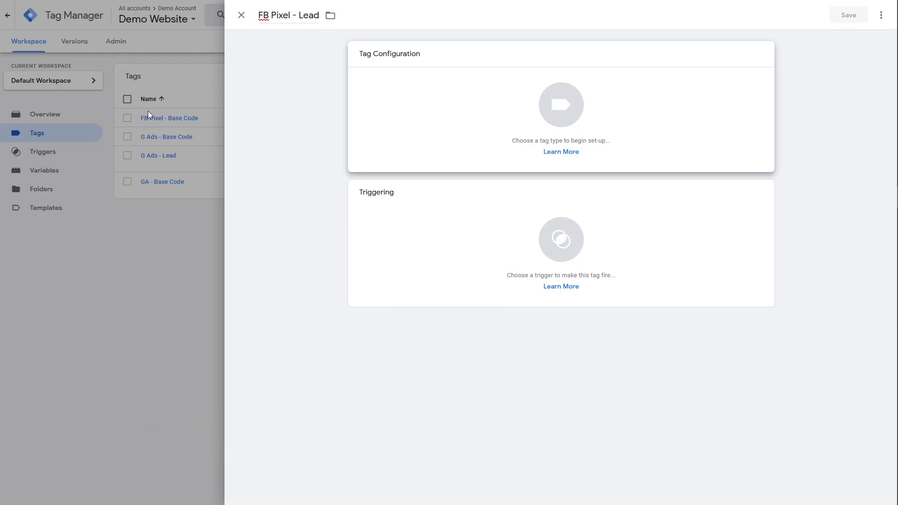
# Make the tag a Custom HTML tag containing fbq('track', 'Lead'); indented between opening and closing script tags.
pyautogui.click(391, 130)
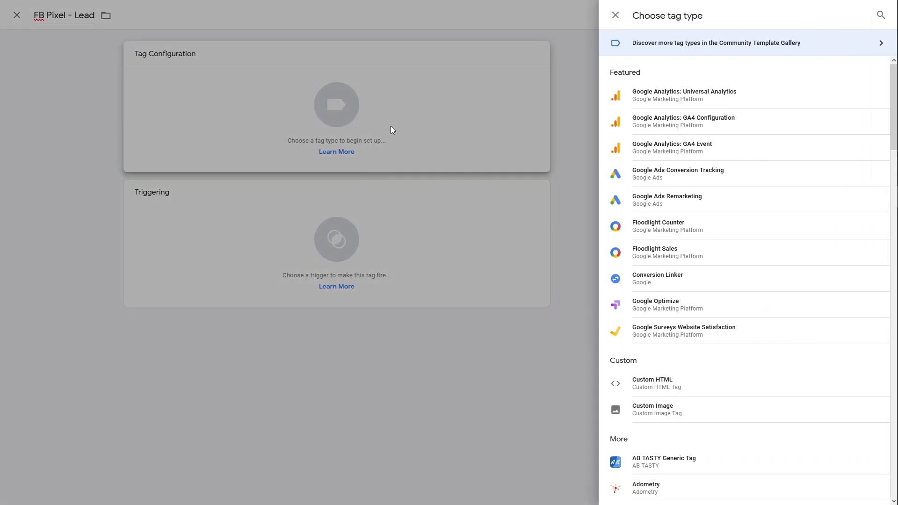
pyautogui.click(693, 387)
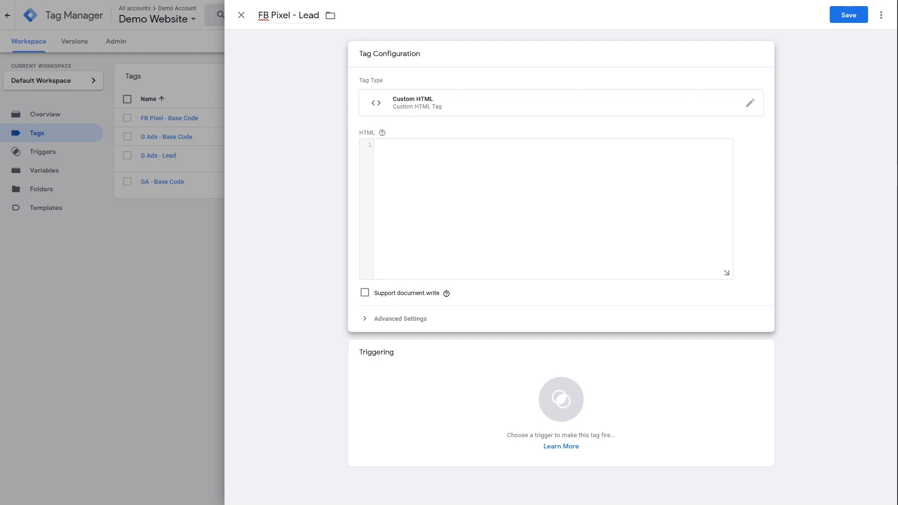
pyautogui.click(614, 176)
pyautogui.write("<script> fbq('track', 'Lead'); </script>")
pyautogui.press('Tab')
pyautogui.click(721, 352)
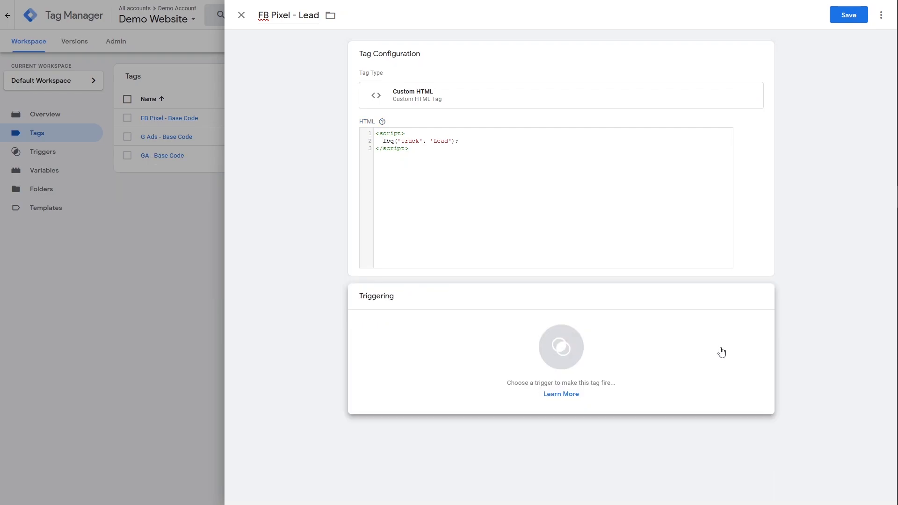
# Create a new firing trigger for the tag, named "Success Page", with the Page View trigger type.
pyautogui.click(699, 354)
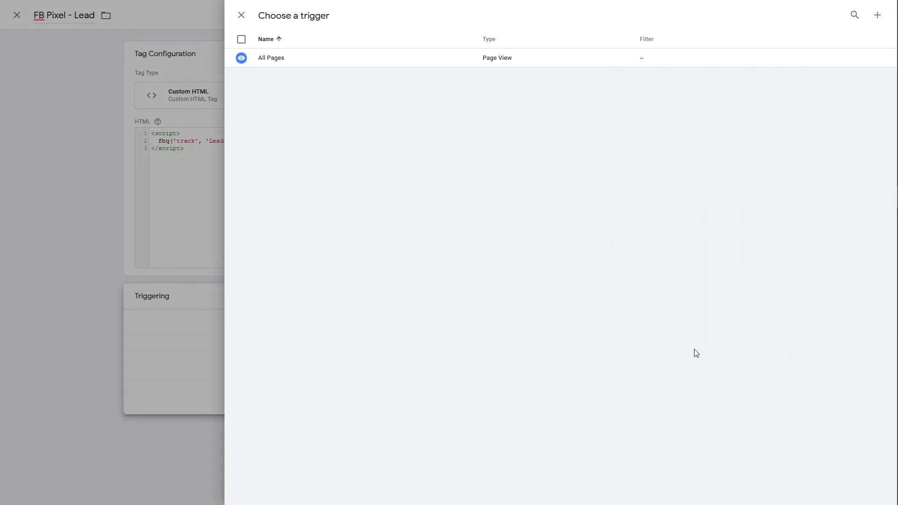
pyautogui.click(877, 15)
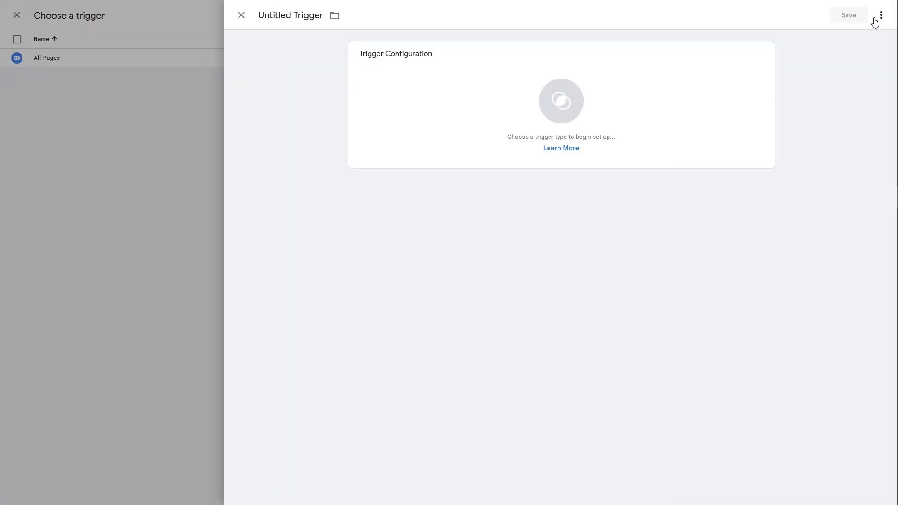
pyautogui.click(262, 14)
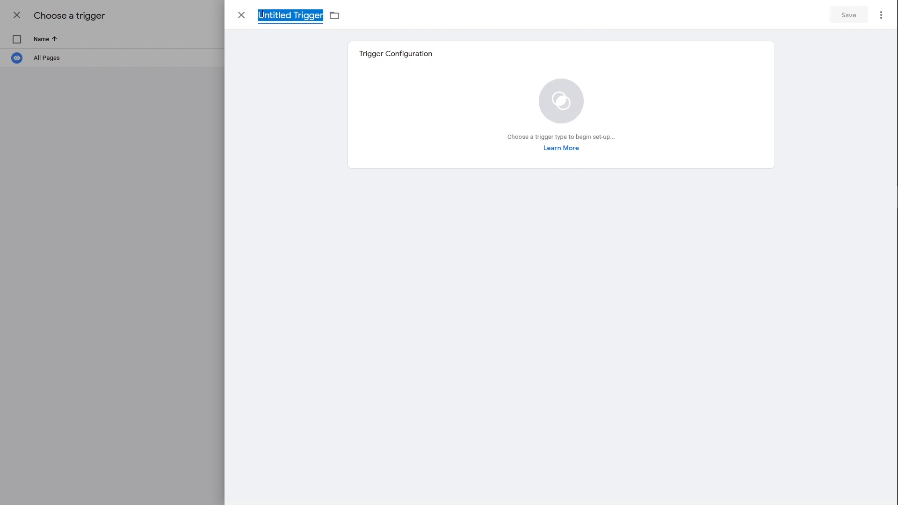
pyautogui.write('Success Page')
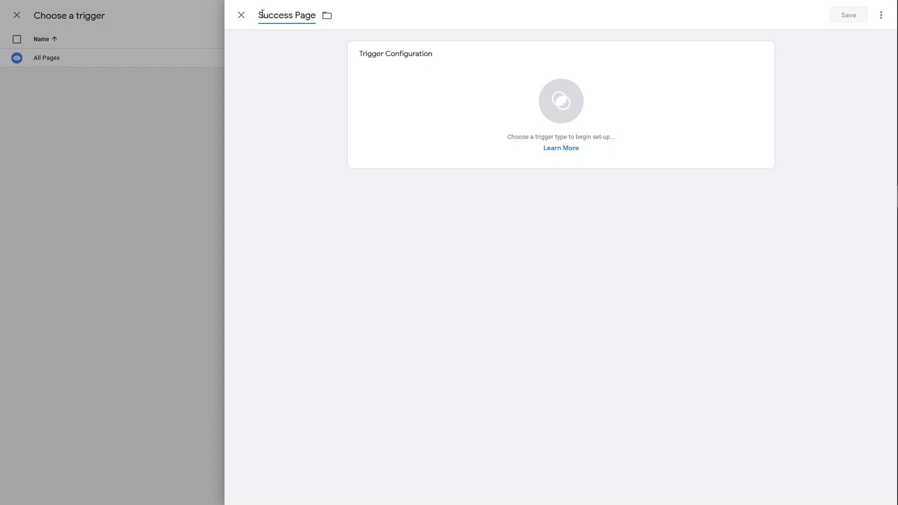
pyautogui.click(416, 110)
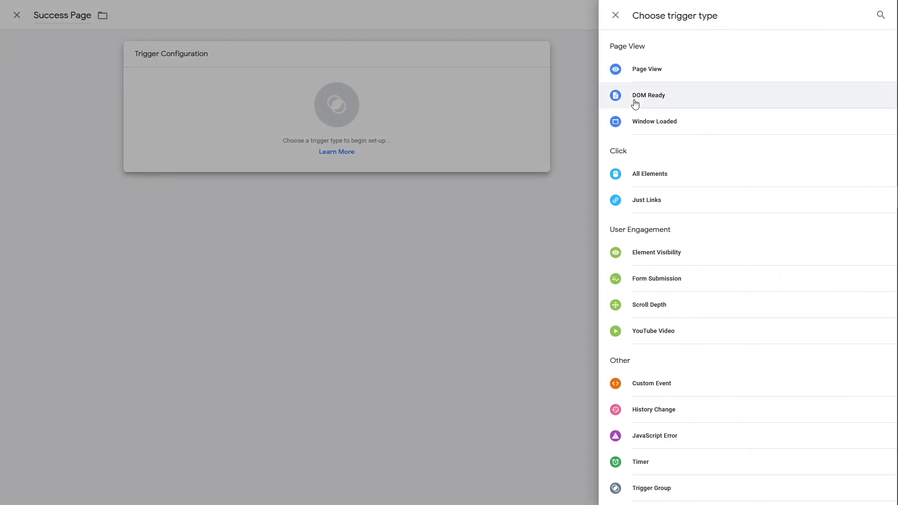
pyautogui.click(700, 79)
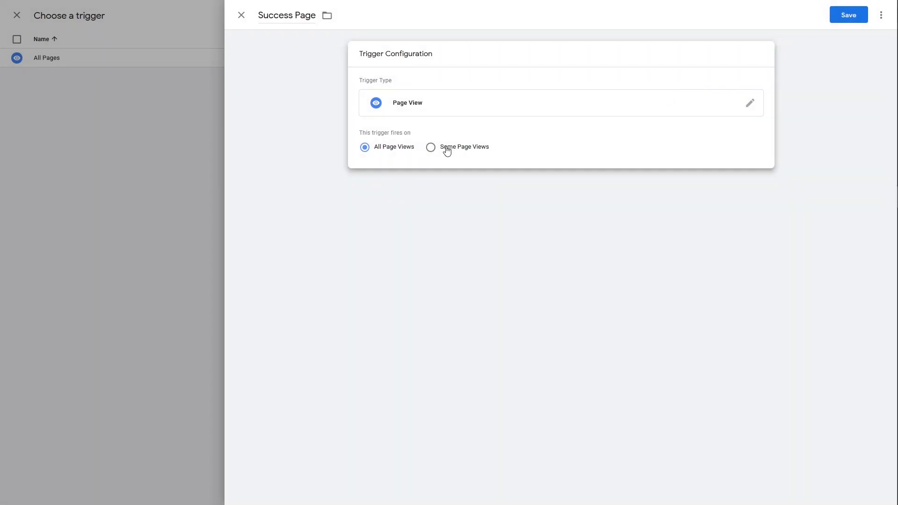
# Limit the trigger to some page views where Page URL contains /success, and save both the trigger and the tag.
pyautogui.click(446, 148)
pyautogui.click(441, 185)
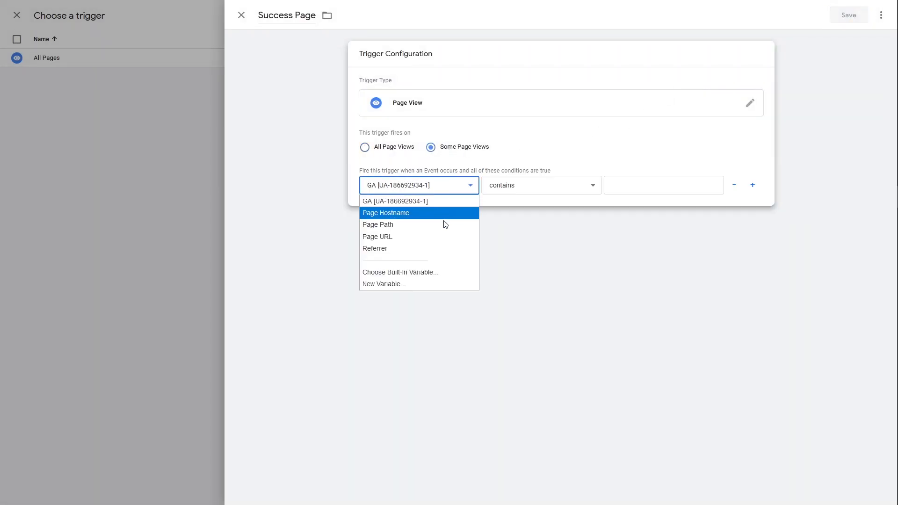
pyautogui.click(442, 235)
pyautogui.click(648, 188)
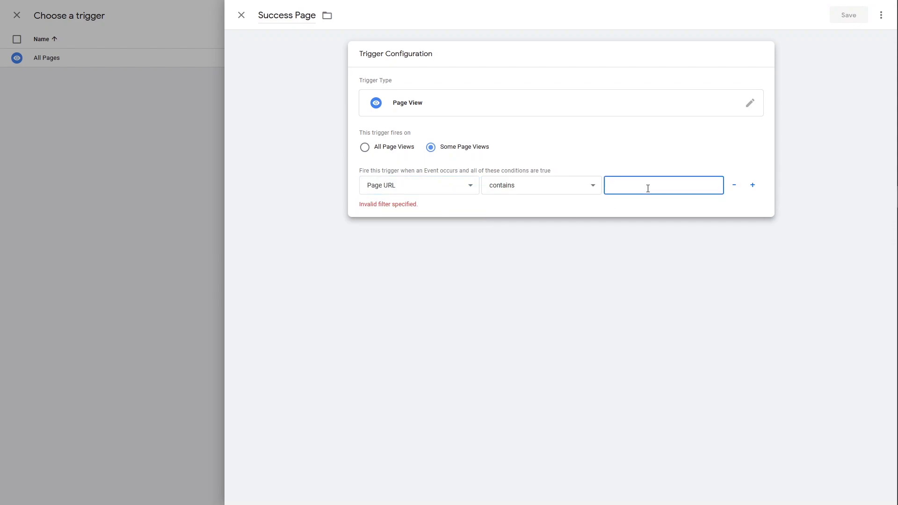
pyautogui.write('/success')
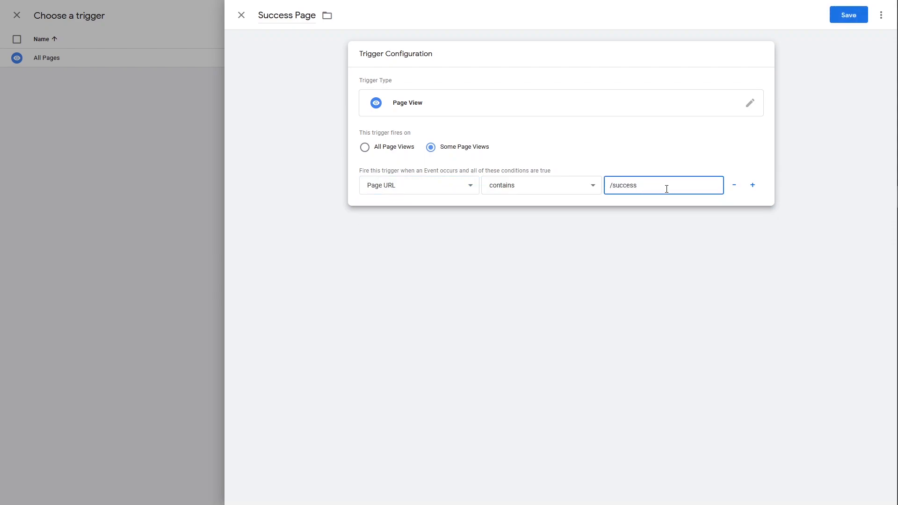
pyautogui.click(848, 15)
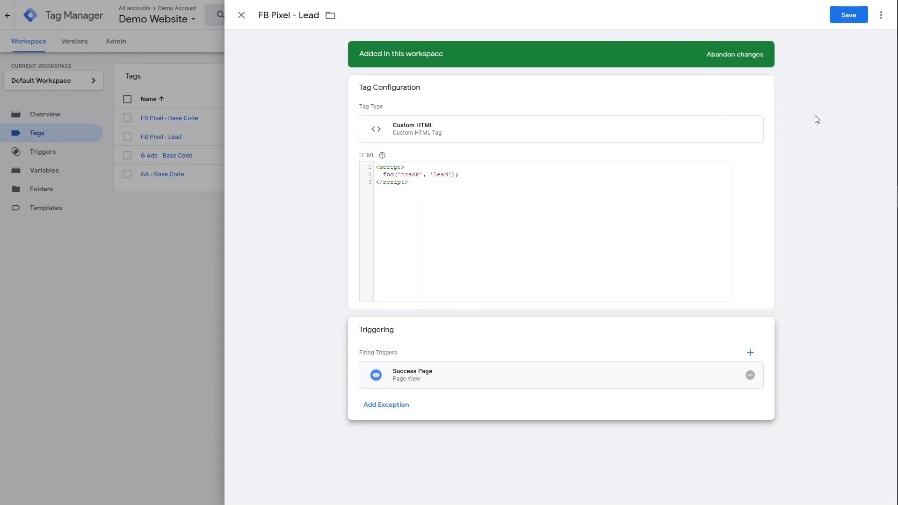
pyautogui.click(849, 15)
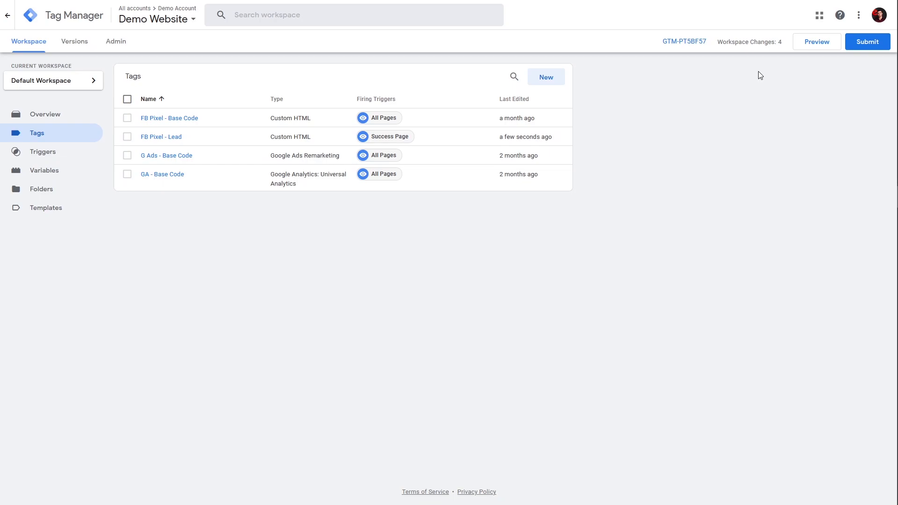
# Create another new tag named "FB Pixel - WebsiteLead".
pyautogui.click(547, 79)
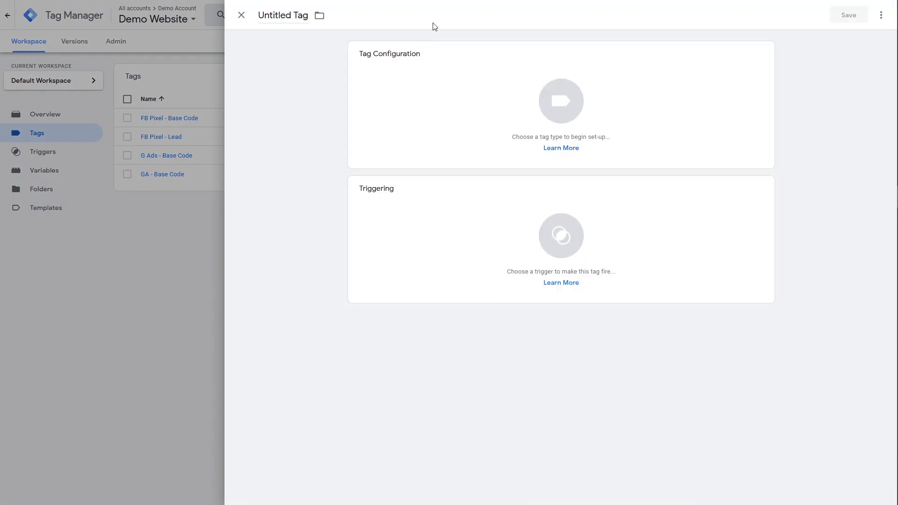
pyautogui.click(282, 15)
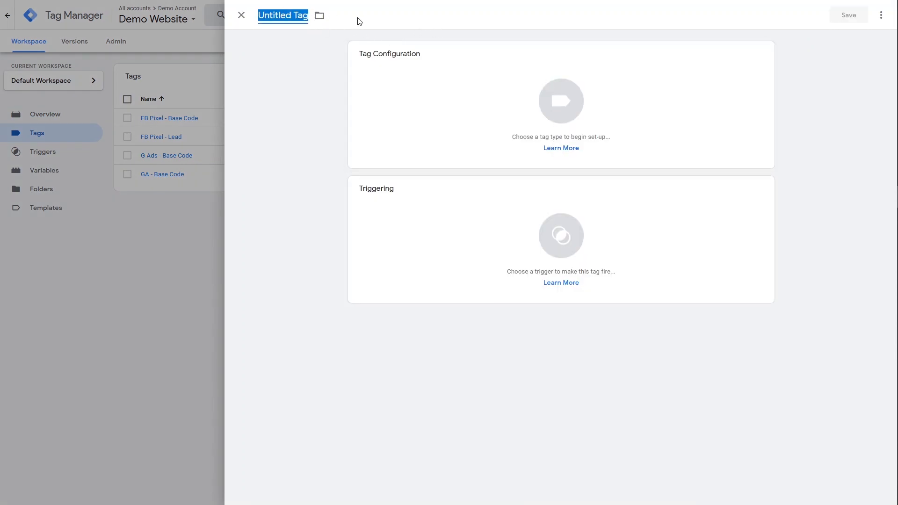
pyautogui.write('FB Pixel - WebsiteLead')
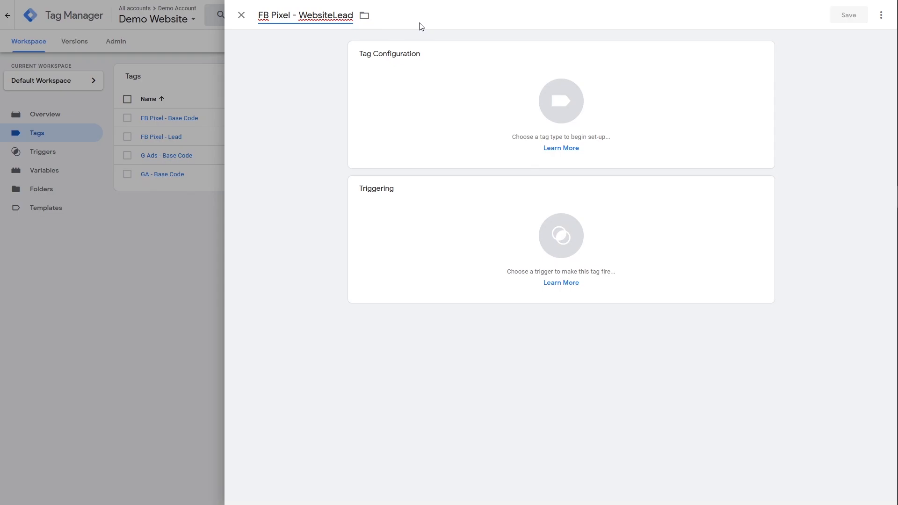
# Make the tag a Custom HTML tag containing fbq('trackCustom', 'WebsiteLead'); indented between opening and closing script tags.
pyautogui.click(436, 109)
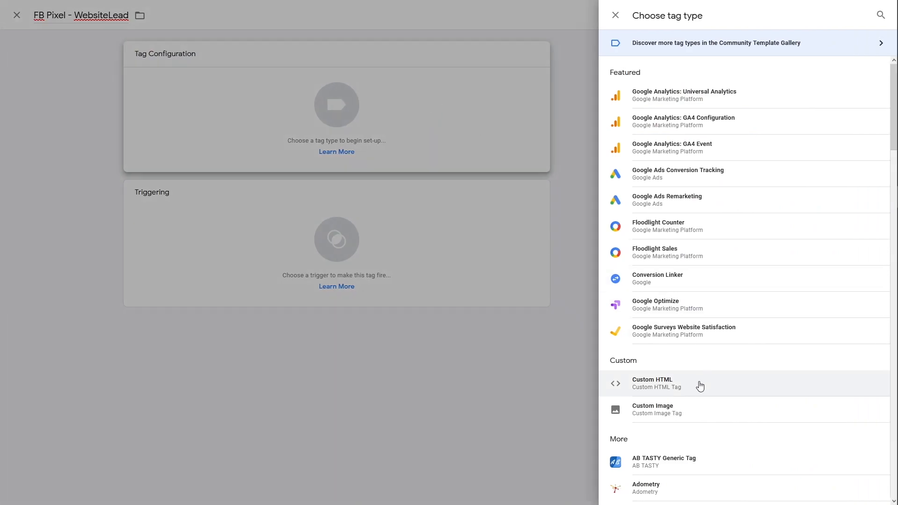
pyautogui.click(699, 385)
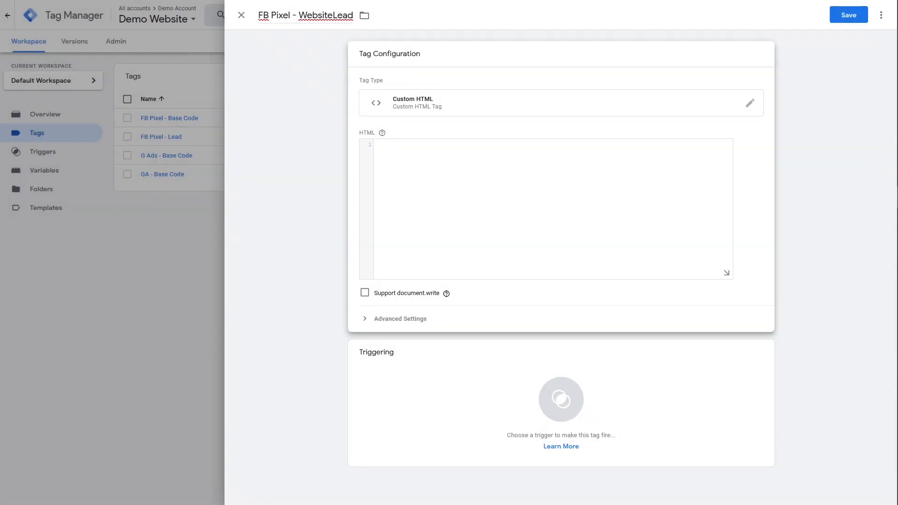
pyautogui.click(457, 176)
pyautogui.write("<script> fbq('trackCustom', 'WebsiteLead'); </script>")
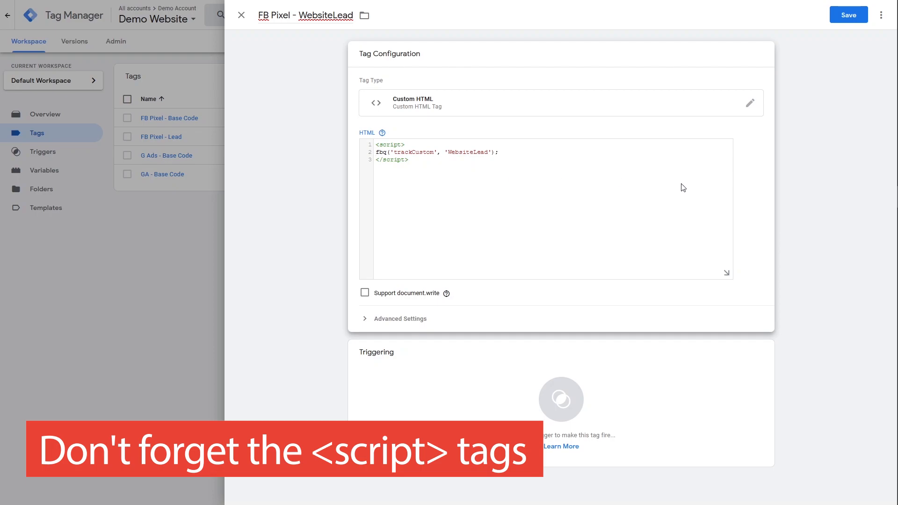
pyautogui.press('Tab')
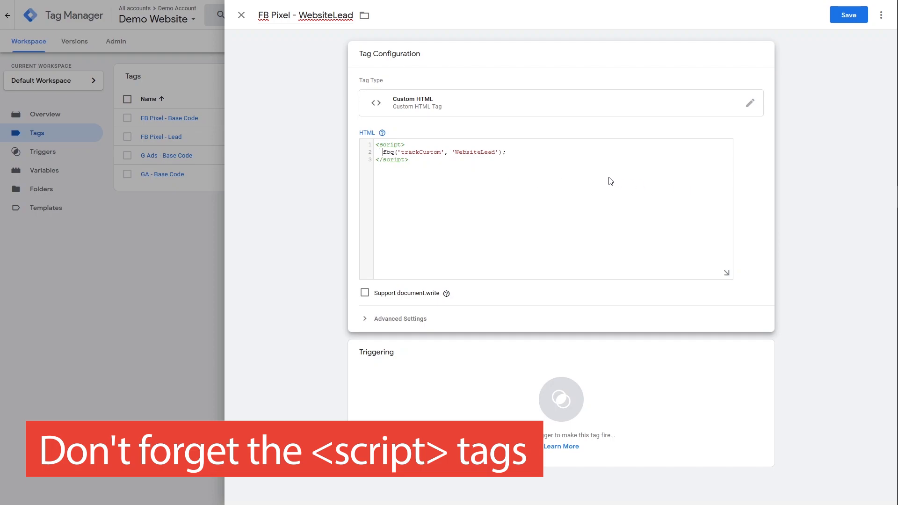
pyautogui.doubleClick(491, 153)
# Assign the existing Success Page trigger to the WebsiteLead tag and save the tag.
pyautogui.click(538, 362)
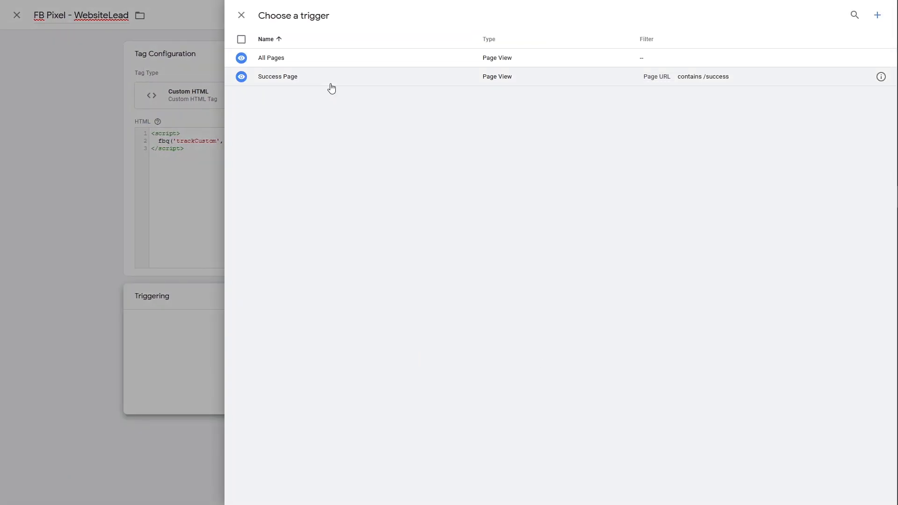
pyautogui.click(331, 87)
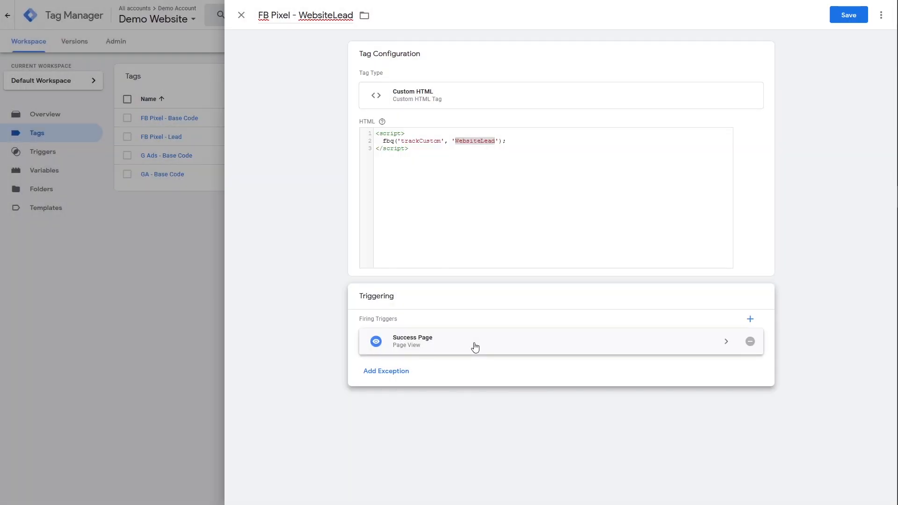
pyautogui.click(474, 346)
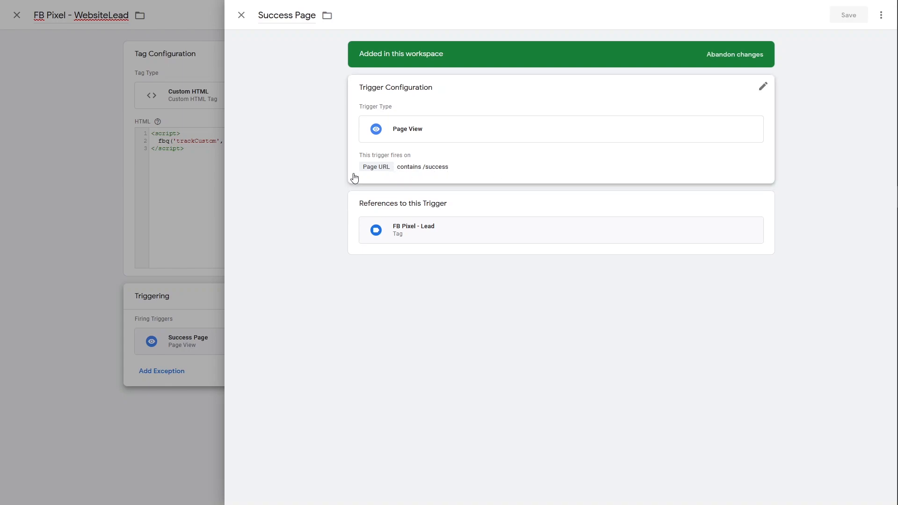
pyautogui.press('Escape')
pyautogui.click(845, 18)
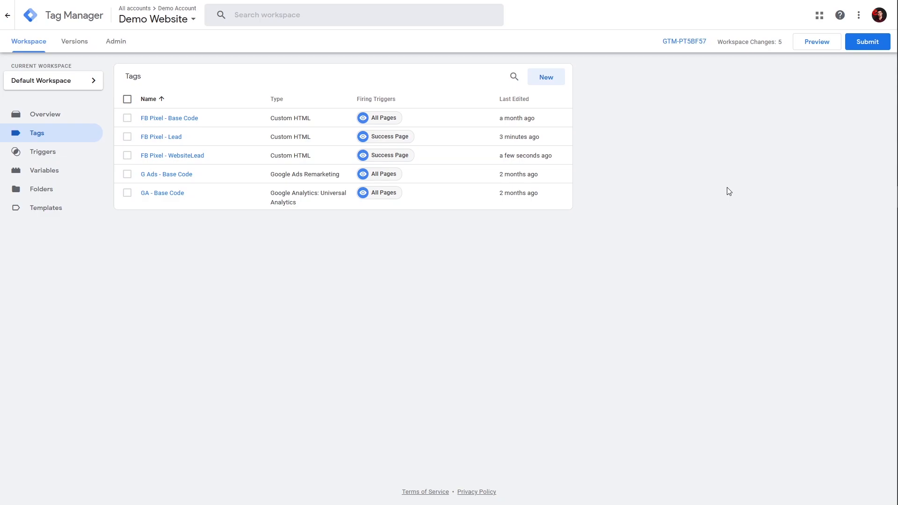
# Submit and publish the workspace changes to Live with the version name "Facebook standard & custom event tracking".
pyautogui.click(873, 43)
pyautogui.click(467, 118)
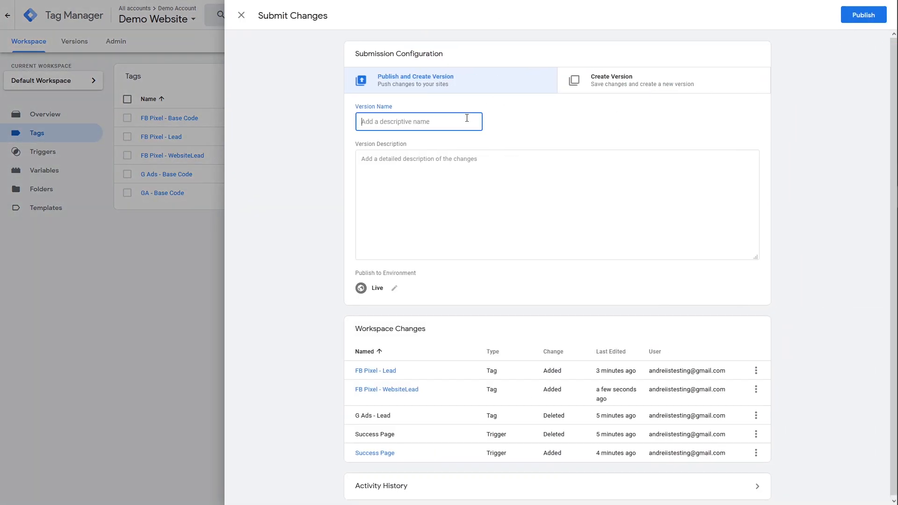
pyautogui.write('Facebook standard & custom event tracking')
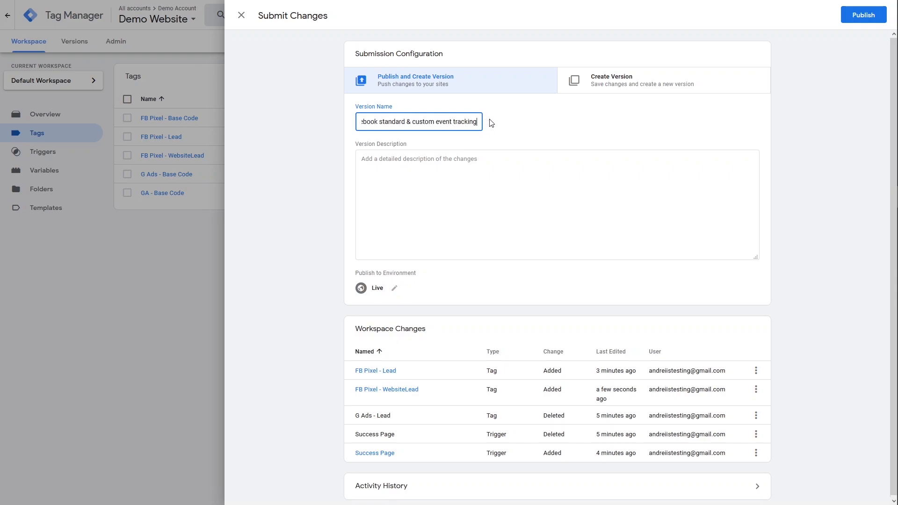
pyautogui.click(855, 18)
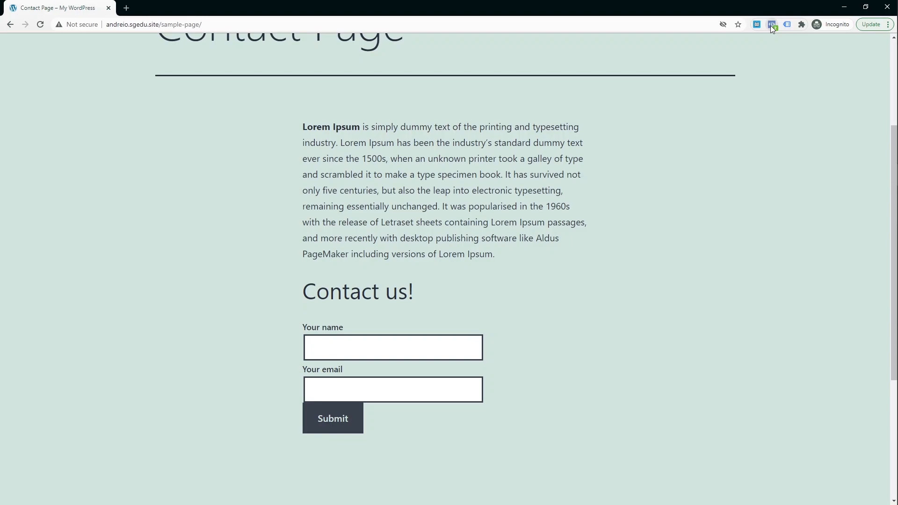
# On the website's Contact Page in Chrome, examine the tracked pixel events with Facebook Pixel Helper and close it.
pyautogui.scroll(3, 666, 189)
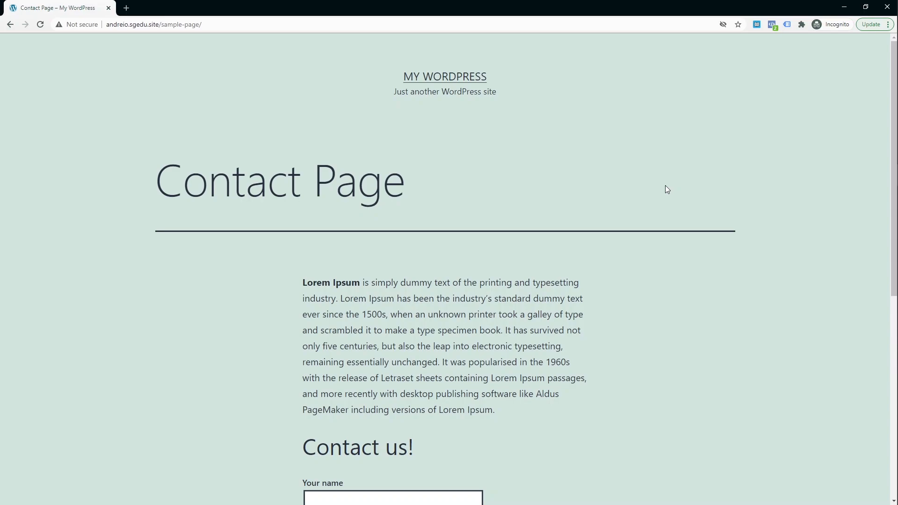
pyautogui.scroll(-3, 667, 189)
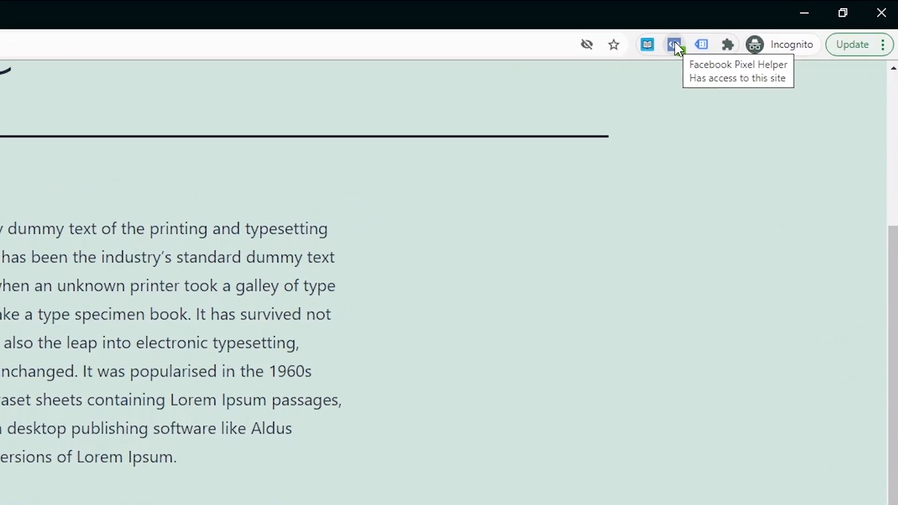
pyautogui.click(661, 44)
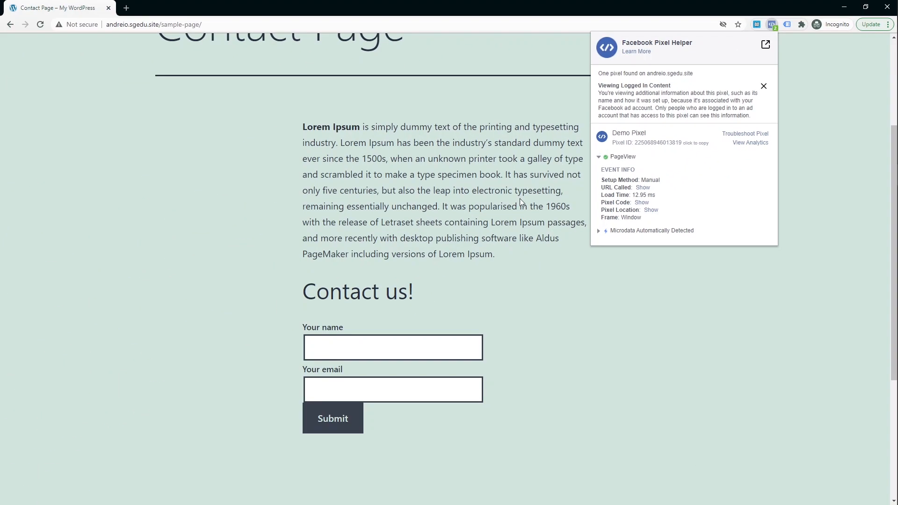
pyautogui.click(521, 202)
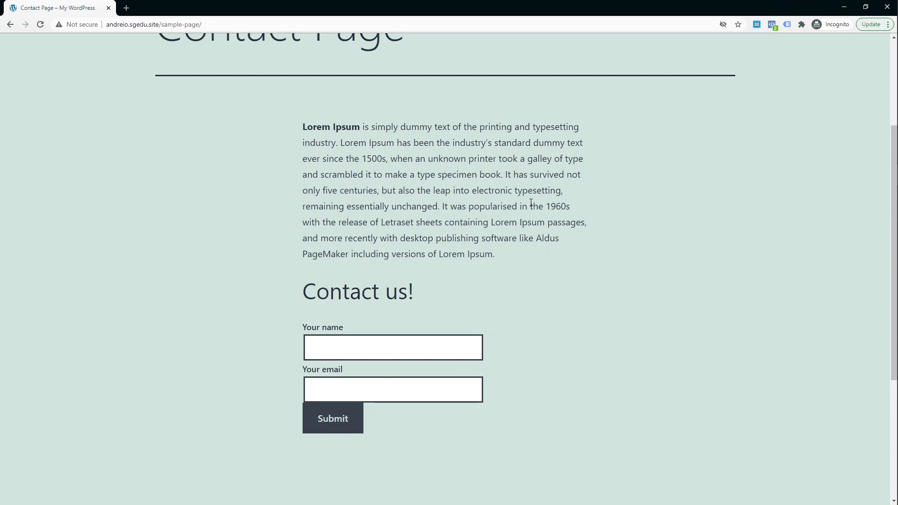
# Submit the "Contact us!" form with the contact's name and e-mail filled in.
pyautogui.scroll(-2, 526, 207)
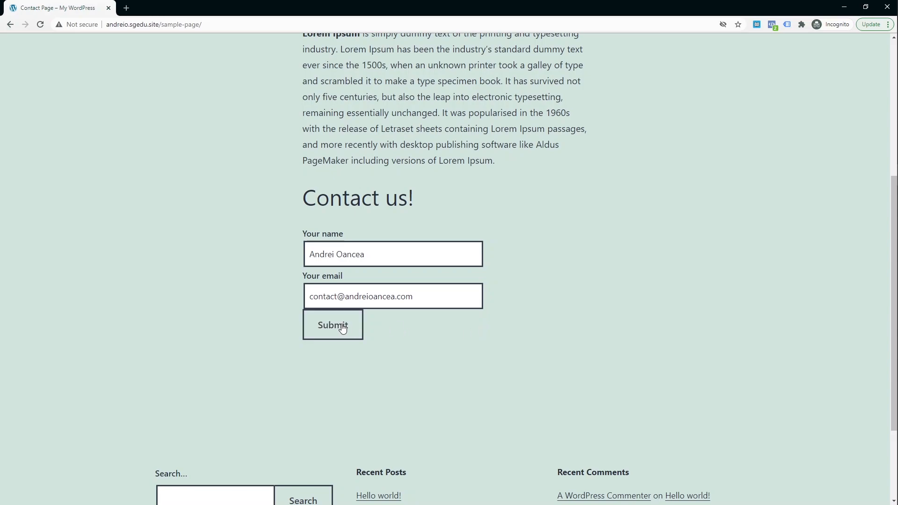
pyautogui.click(343, 328)
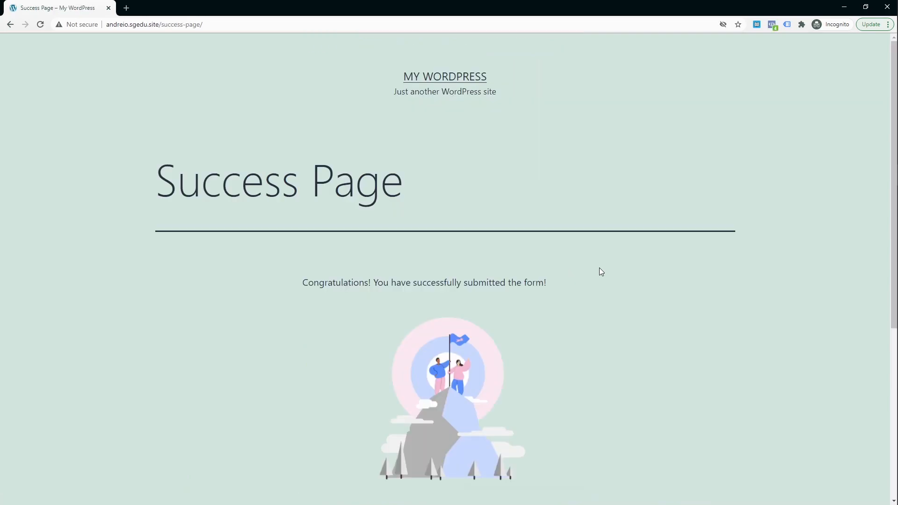
# Examine the details of the Lead and WebsiteLead events on the Success Page with Facebook Pixel Helper.
pyautogui.click(772, 24)
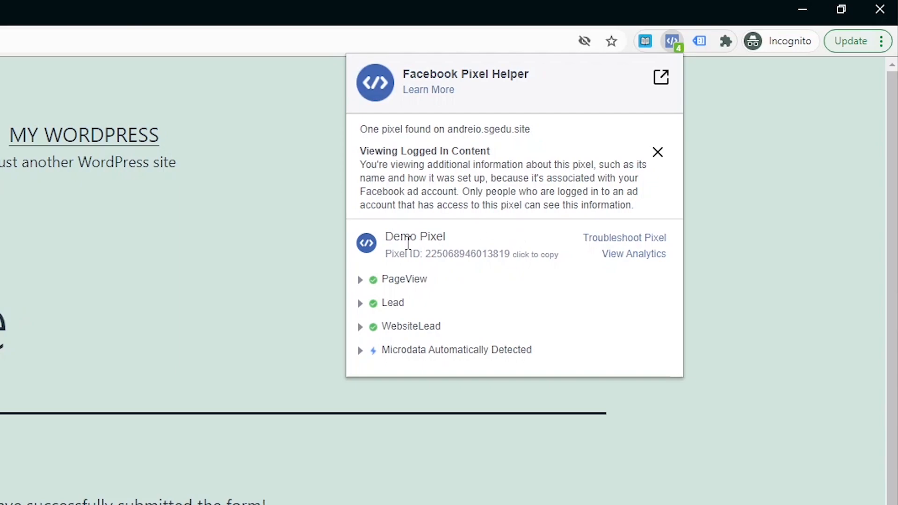
pyautogui.click(402, 279)
pyautogui.click(401, 310)
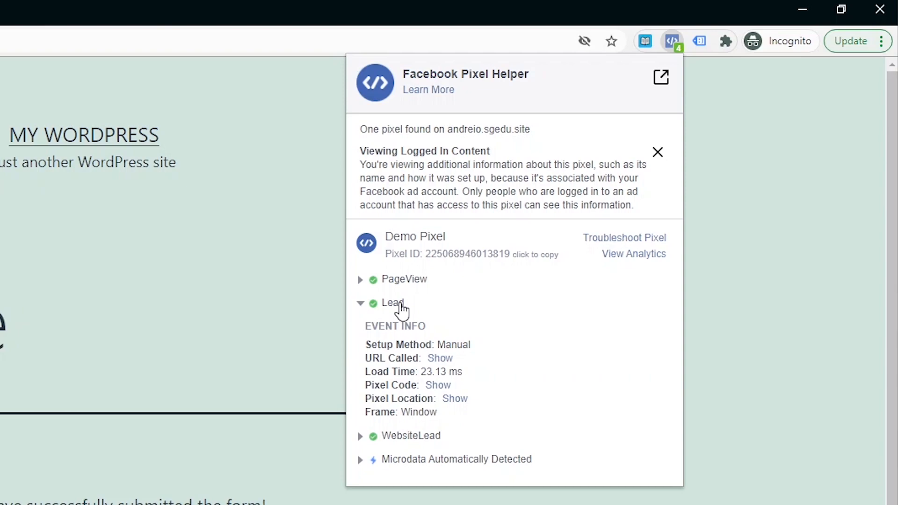
pyautogui.click(401, 310)
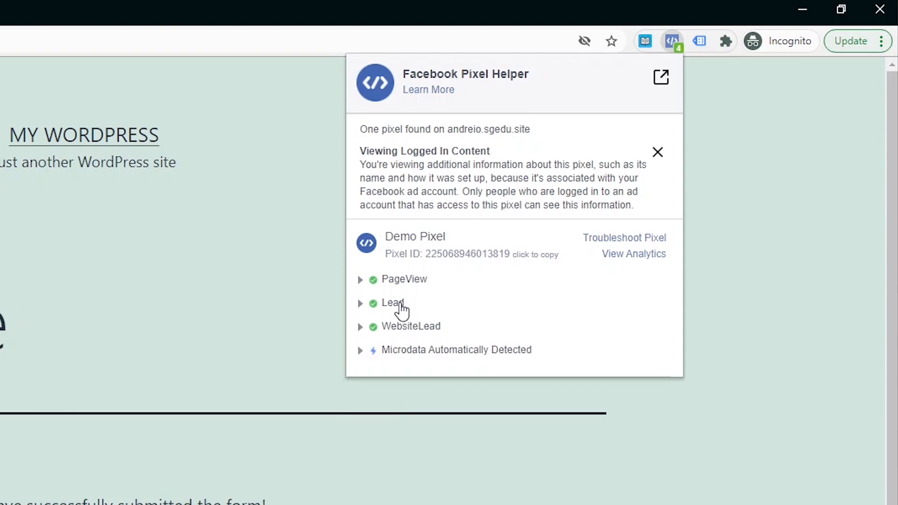
pyautogui.click(407, 335)
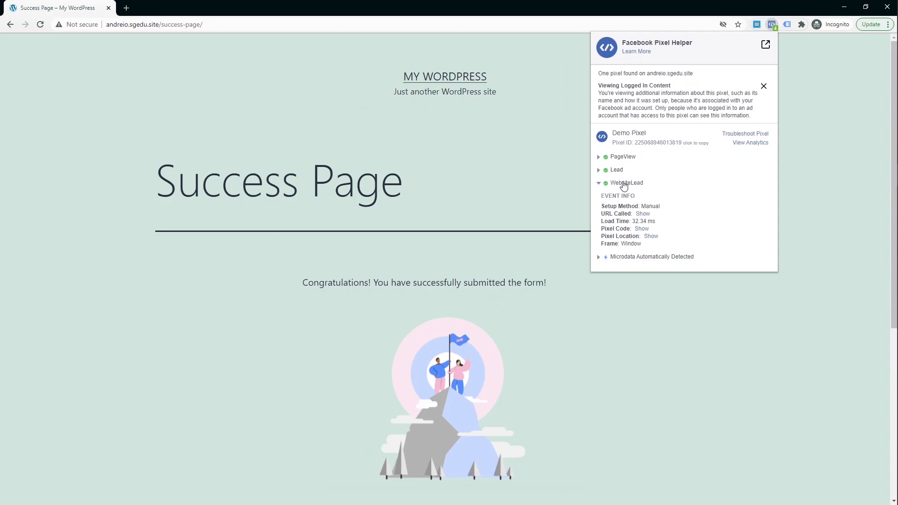
pyautogui.click(623, 186)
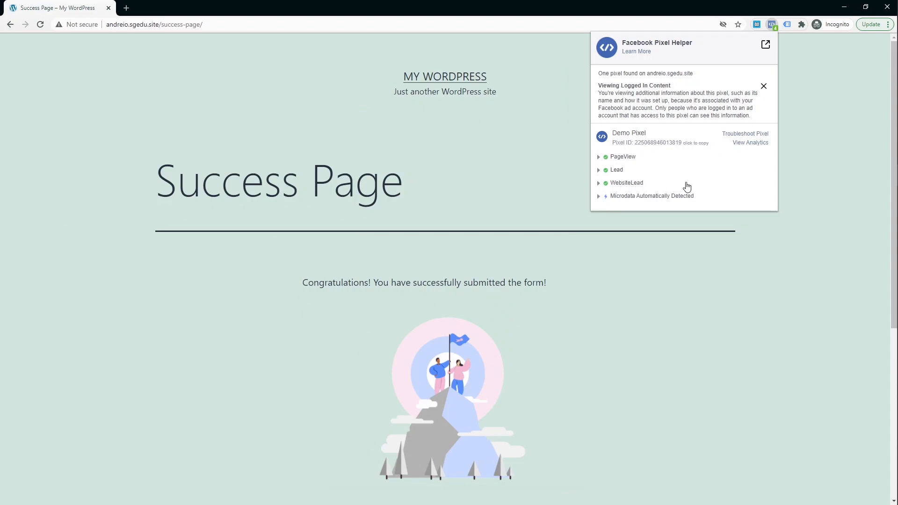